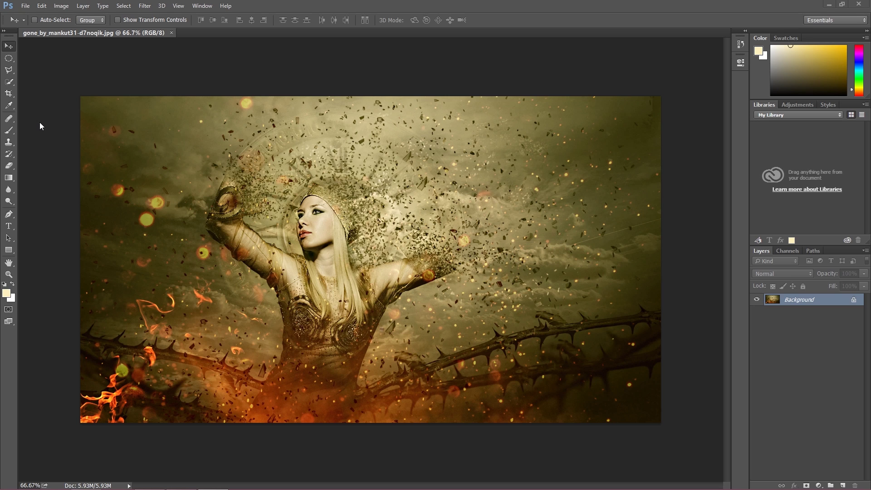
Step: Switch the toolbox between its two-column and single-column layouts, ending with a single column
left_click(3, 31)
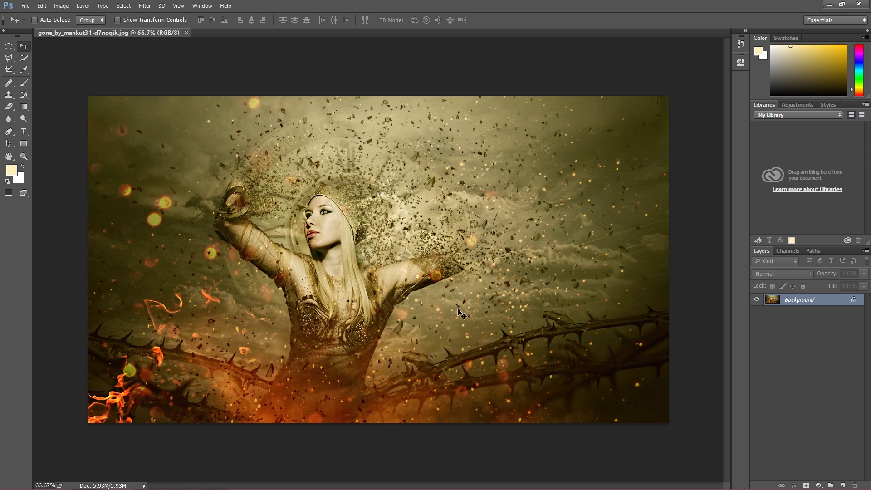
left_click(4, 31)
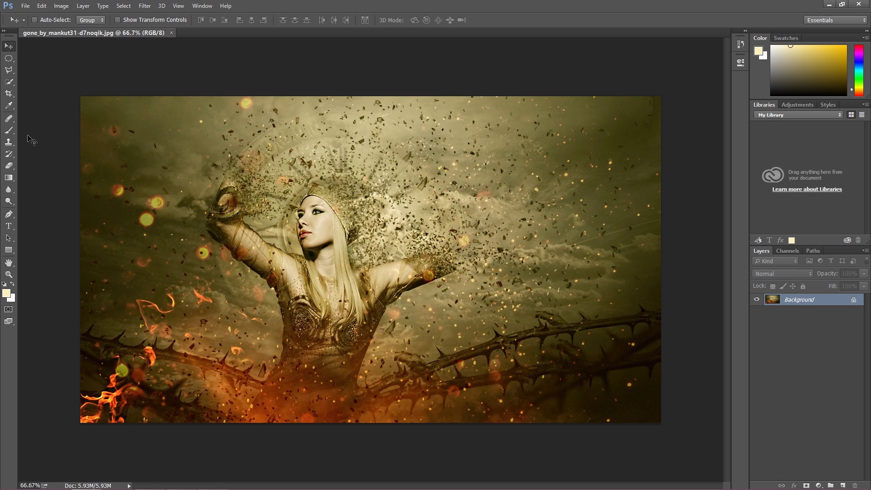
left_click(2, 35)
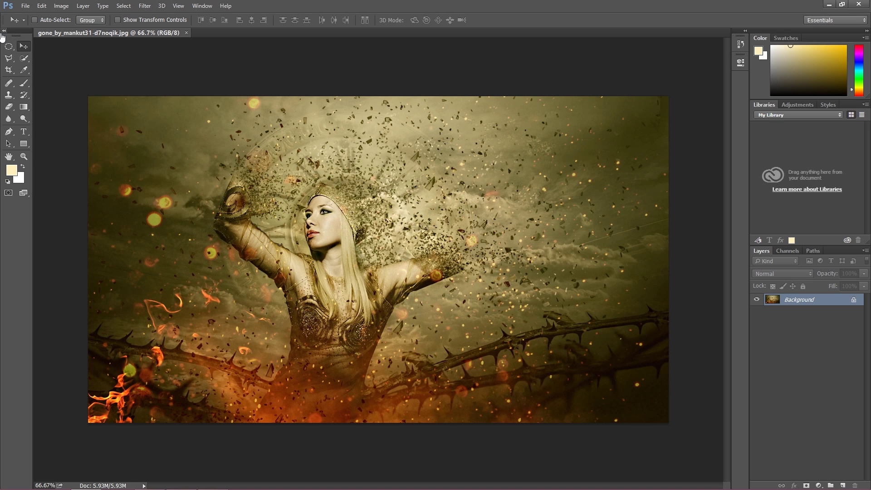
left_click(2, 32)
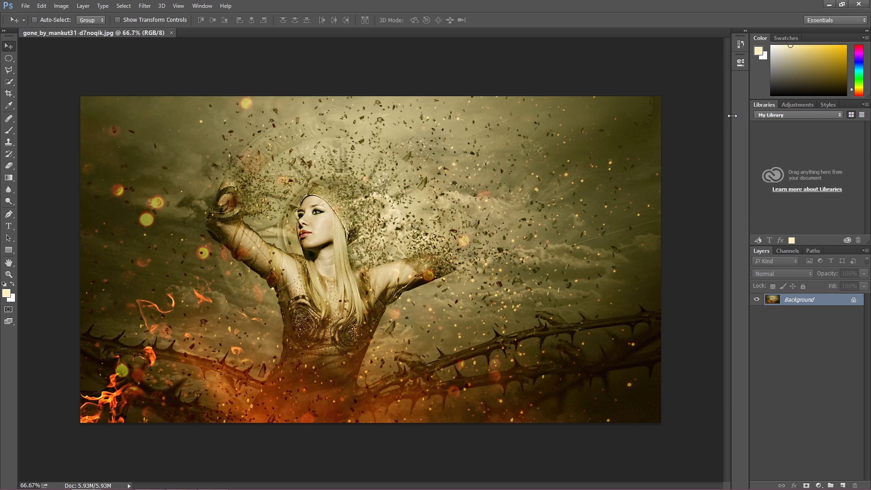
Step: Look through the Adjustments and Styles panels and return to the Libraries panel
mouse_move(730, 116)
left_mouse_down()
mouse_move(717, 116)
mouse_move(739, 119)
left_mouse_up()
left_click(797, 104)
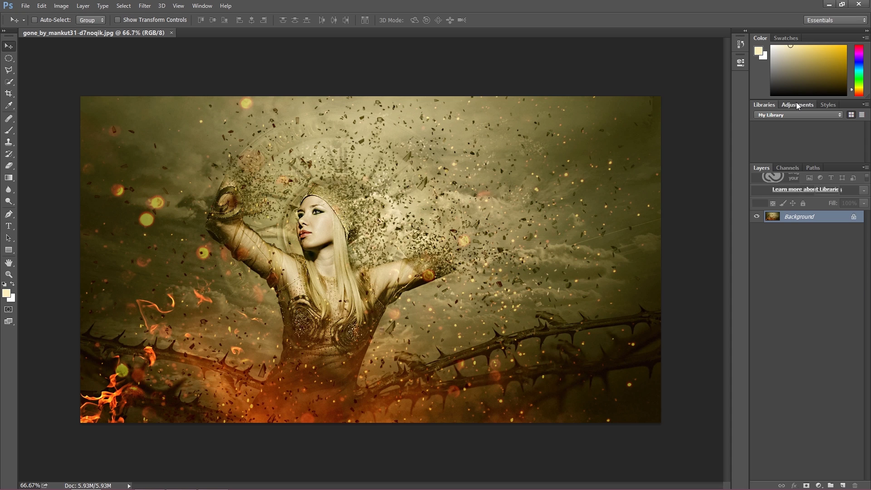
left_click(764, 105)
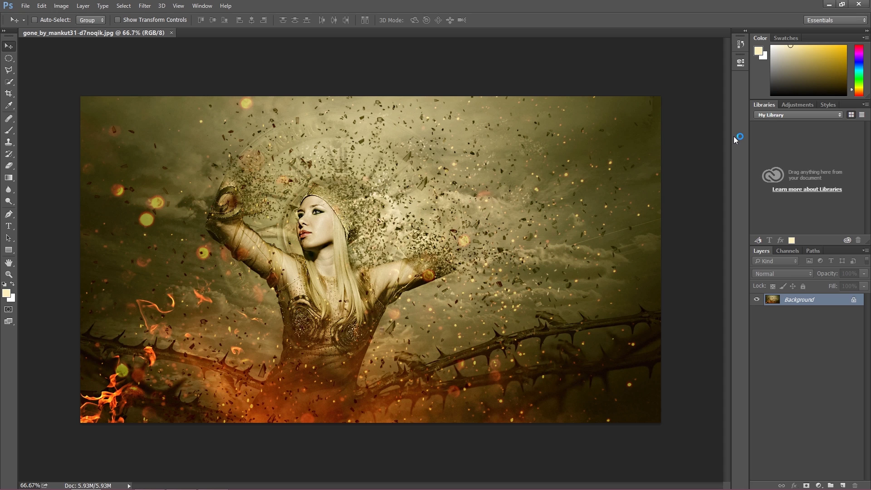
left_click(800, 104)
left_click(828, 105)
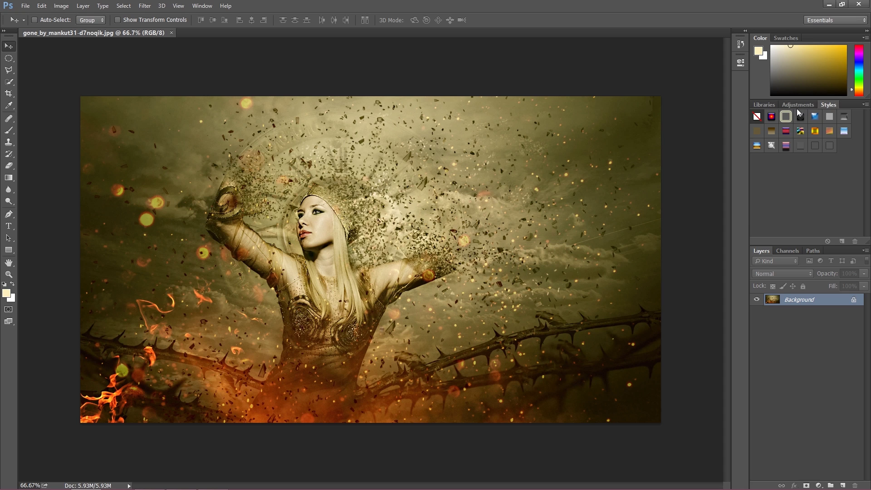
left_click(796, 104)
left_click(767, 105)
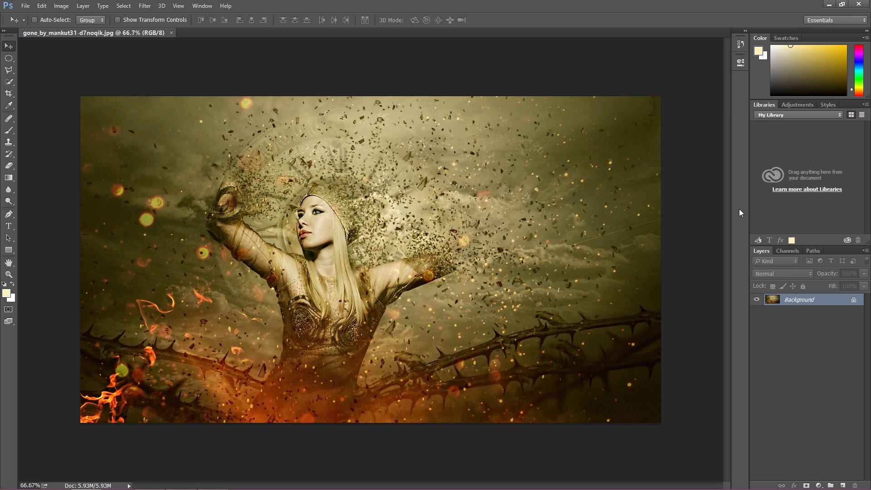
Step: Change the active marquee tool to the Single Column Marquee Tool and review the other marquee variants
left_click(8, 58)
left_click(9, 69)
left_click(8, 58)
left_click(8, 47)
left_click(9, 58)
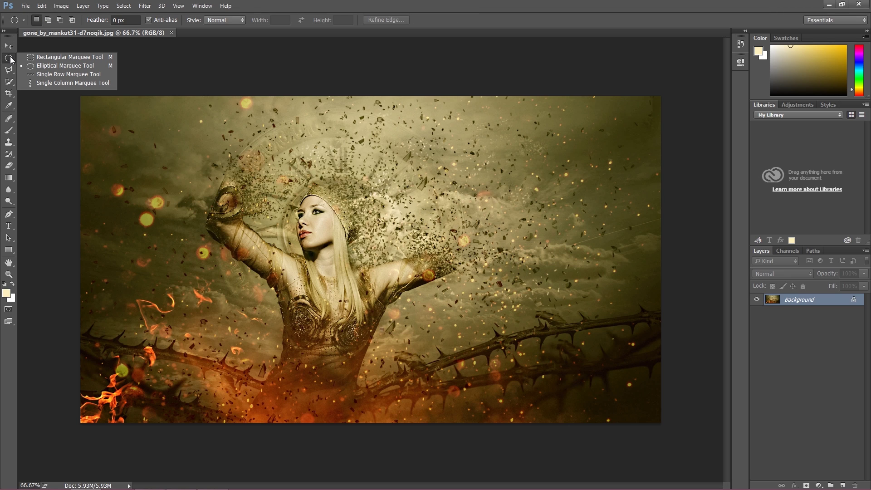
left_click(62, 83)
left_click(9, 58)
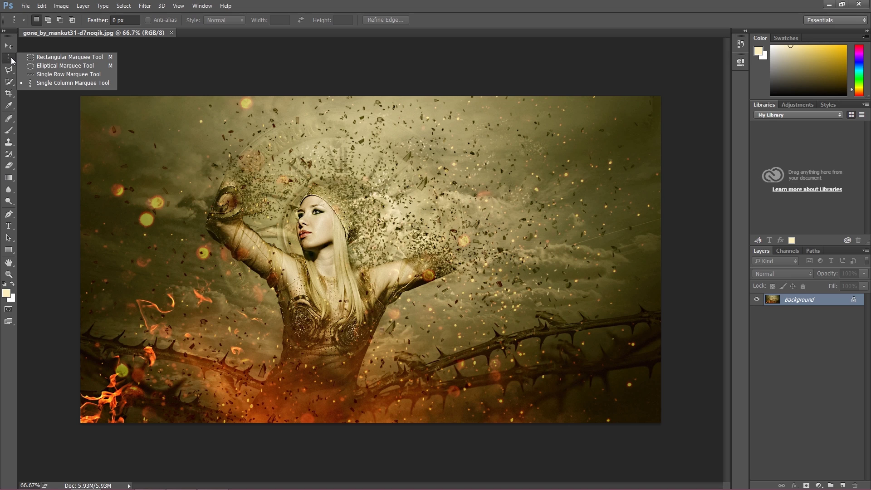
left_click(11, 59)
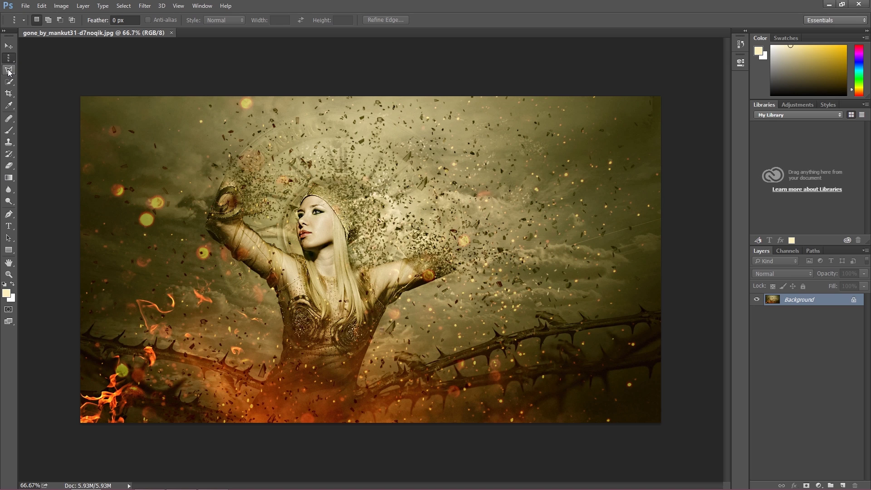
Step: Examine the tool variants grouped under the Lasso, Brush and Type tools
left_click(9, 70)
left_click(9, 71)
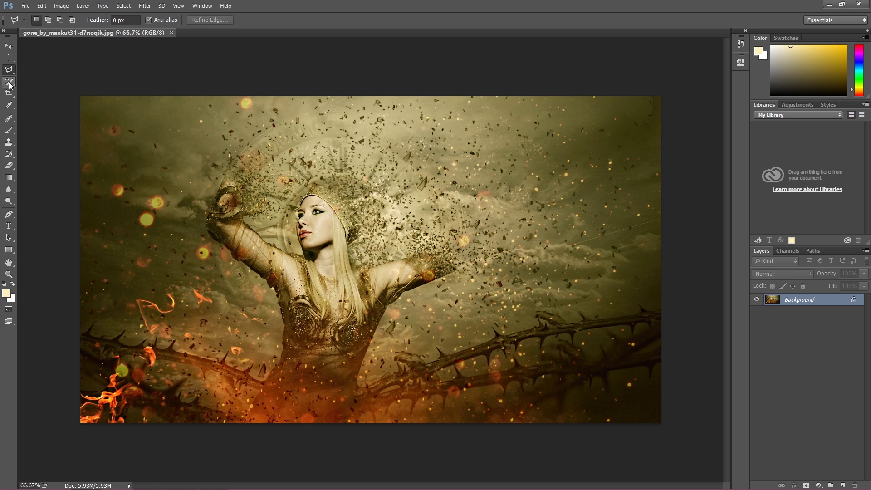
left_click(9, 131)
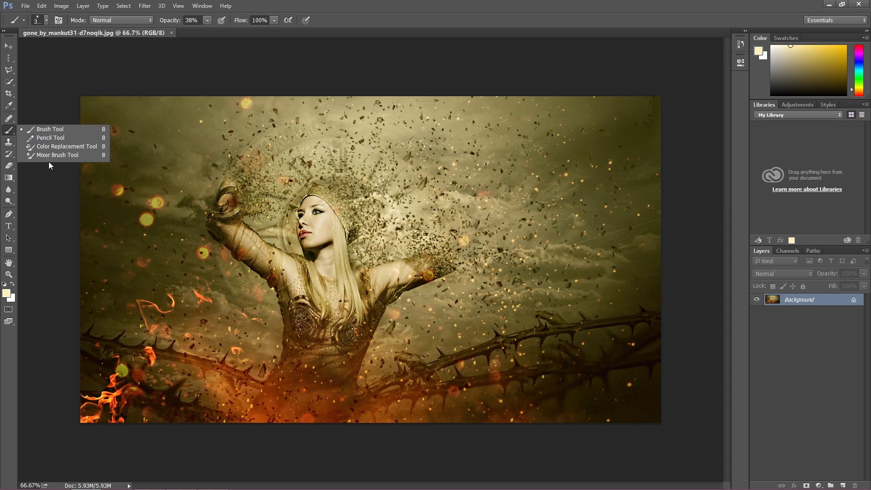
key("ctrl+shift+alt+n")
key("l")
left_click(9, 130)
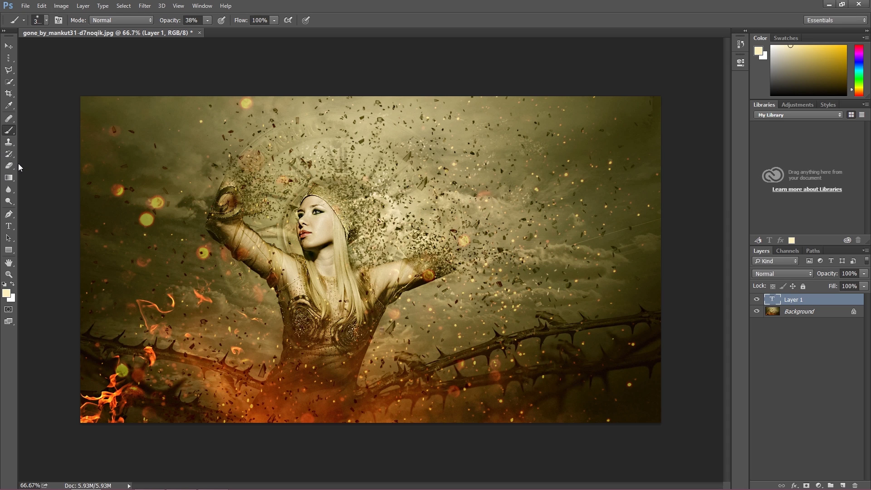
left_click(8, 226)
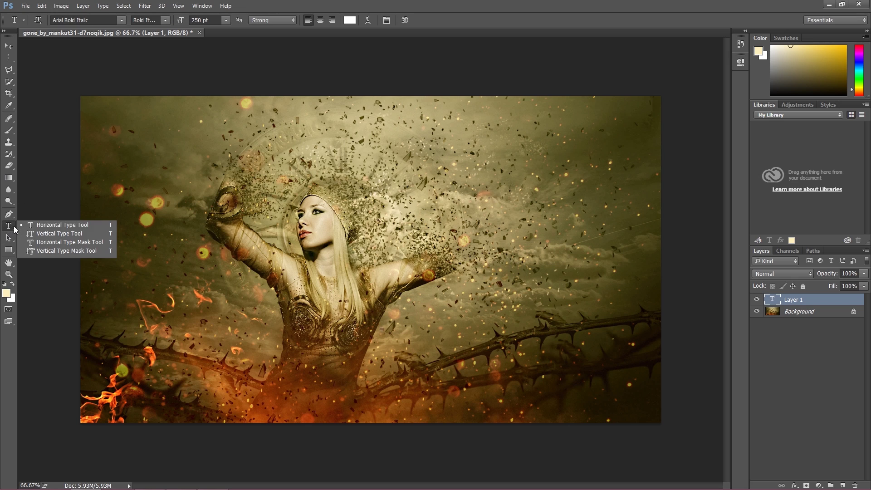
left_click(36, 225)
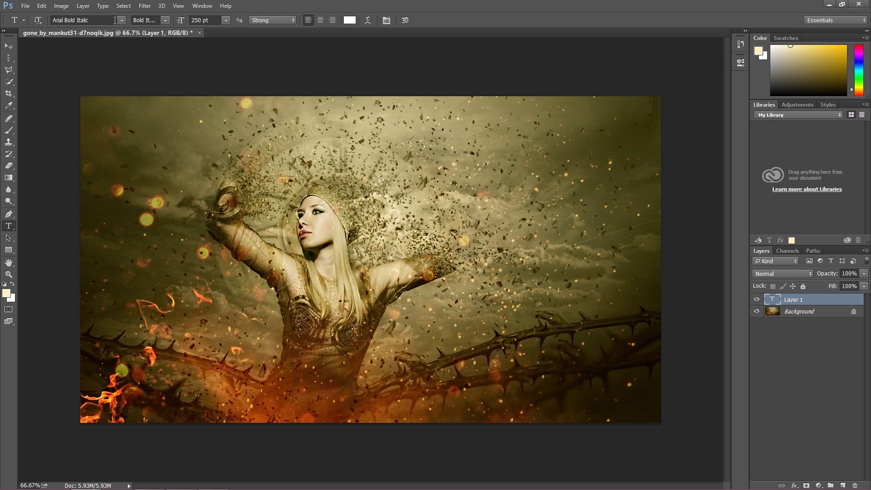
Step: Compare the options of the marquee, Polygonal Lasso and Brush tools, including the brush size, hardness and preset settings
left_click(9, 58)
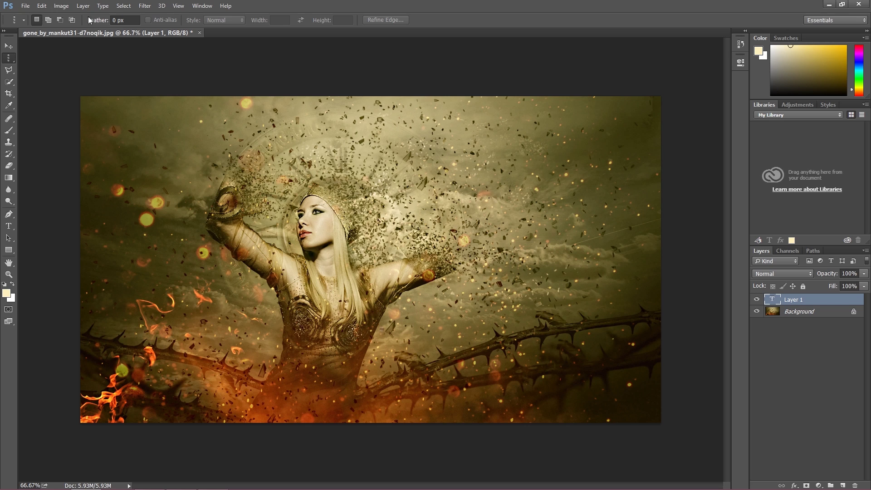
left_click(9, 70)
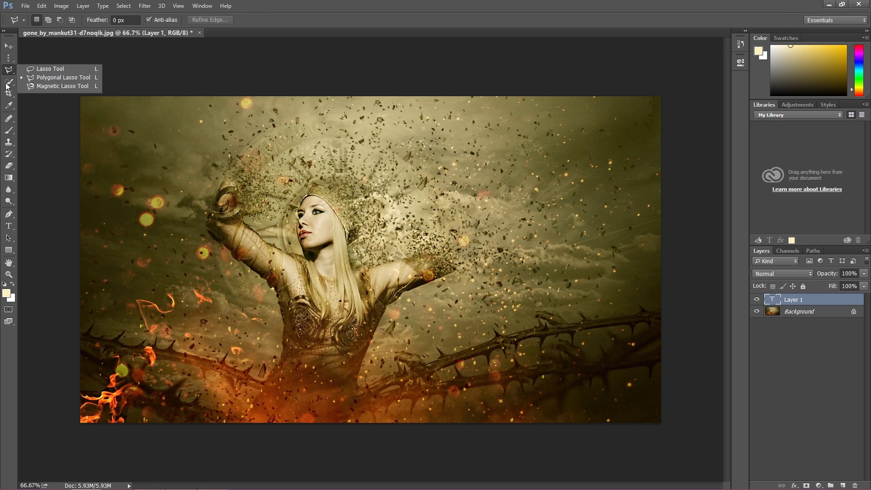
left_click(9, 81)
left_click(9, 70)
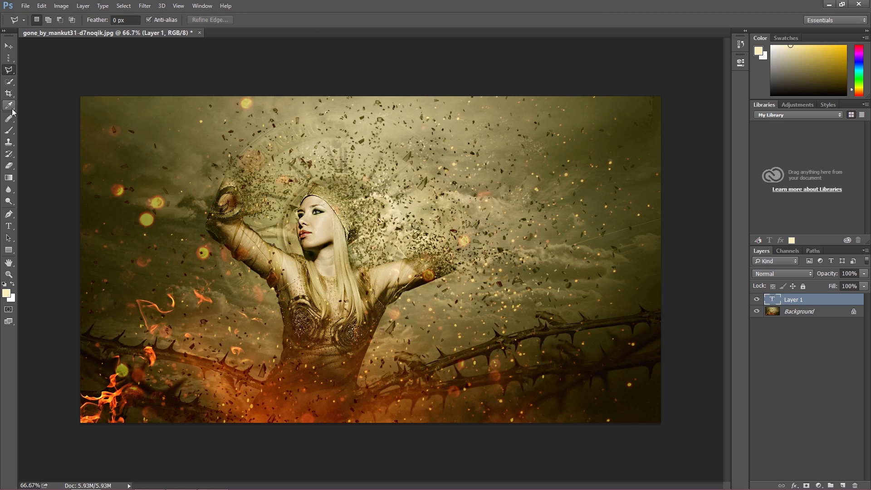
left_click(10, 130)
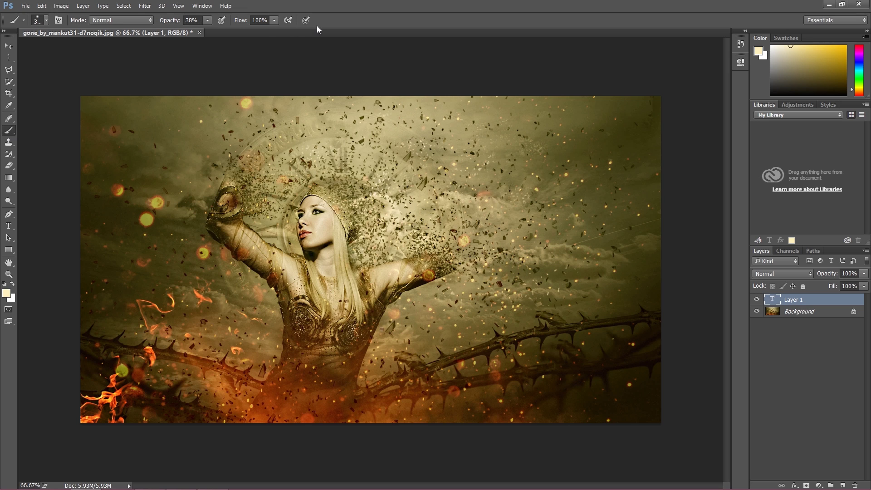
left_click(46, 20)
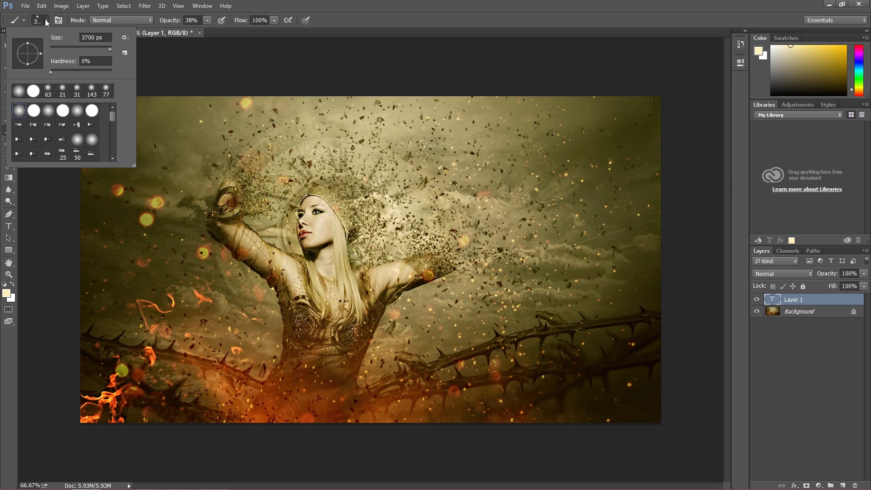
left_click(46, 20)
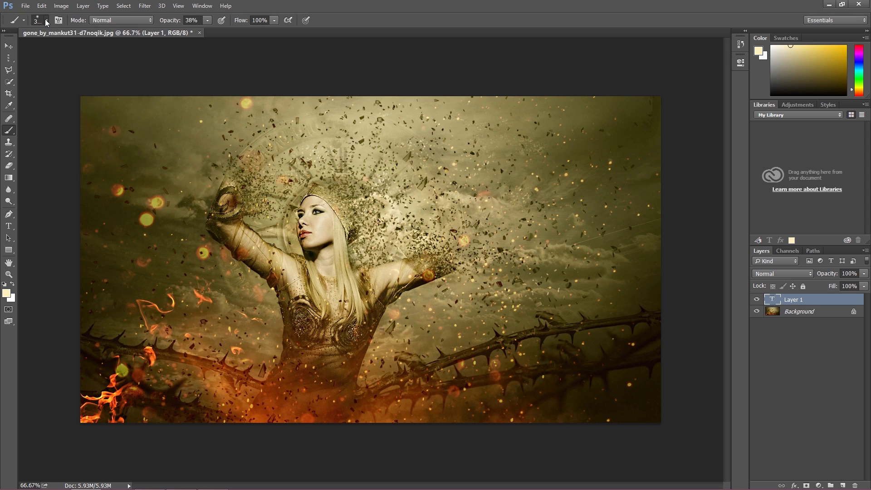
left_click(110, 20)
left_click(144, 19)
Step: Change the active brush tool to the Mixer Brush Tool
right_click(3, 134)
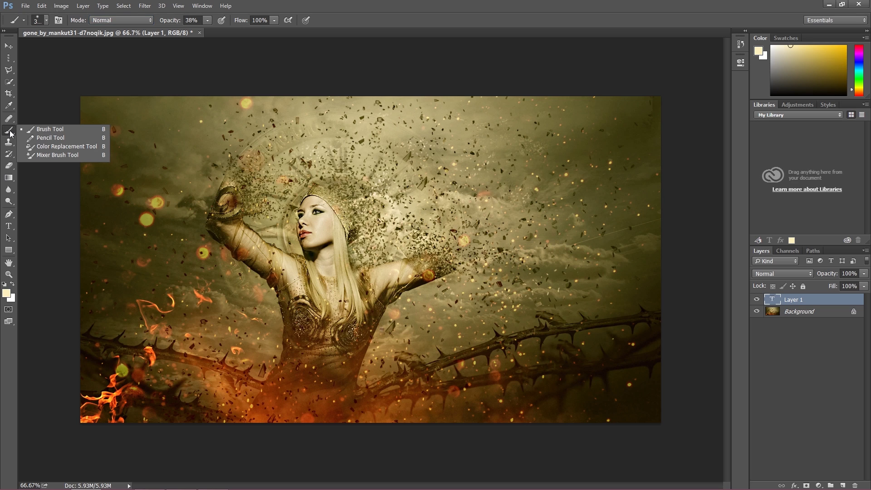
left_click(53, 154)
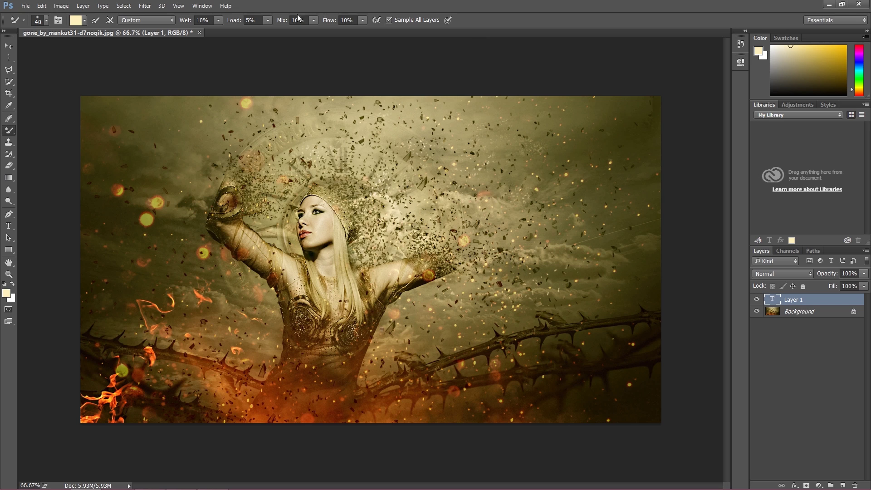
right_click(14, 131)
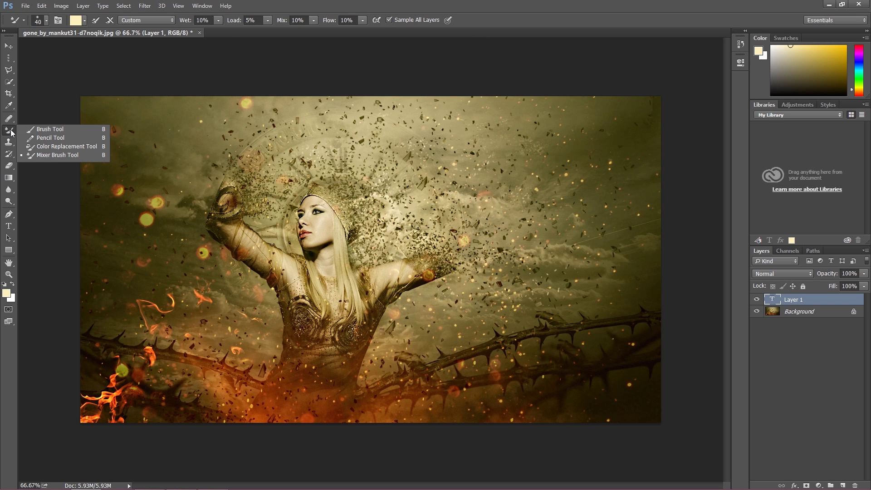
left_click(7, 130)
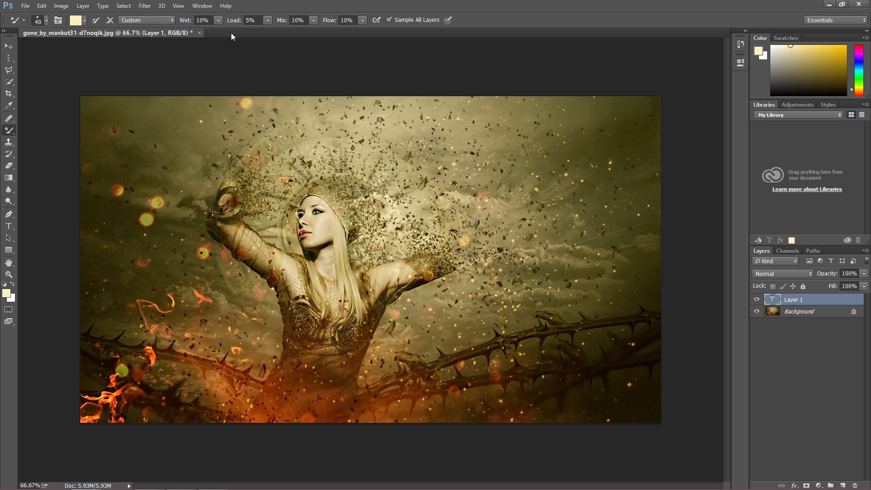
Step: Compare the options of the Single Column Marquee, Clone Stamp and Gradient tools, and return to the Move tool
left_click(10, 58)
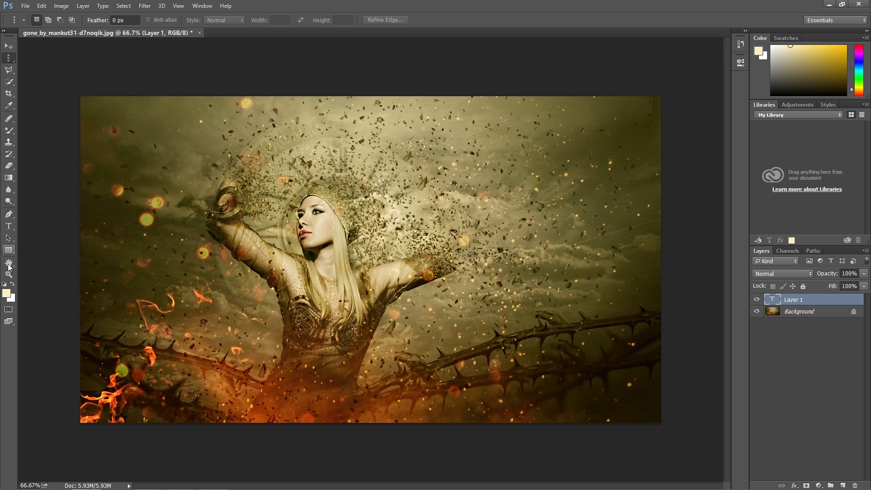
left_click(9, 142)
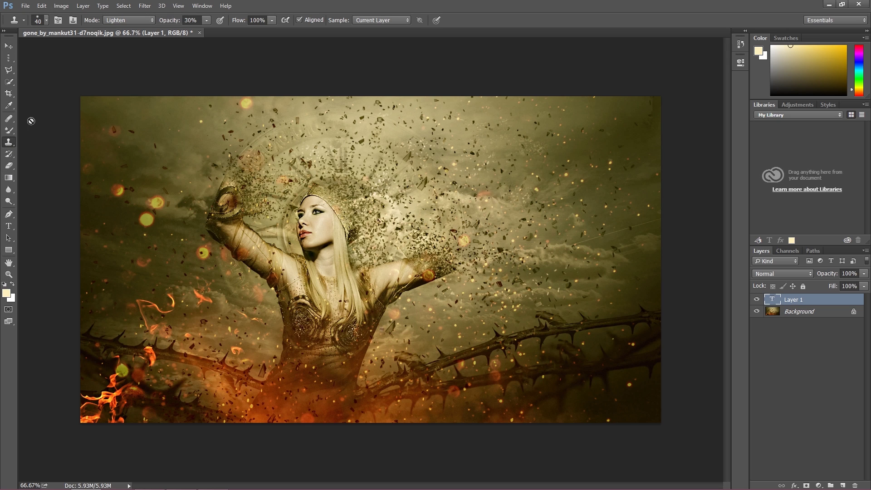
left_click(9, 177)
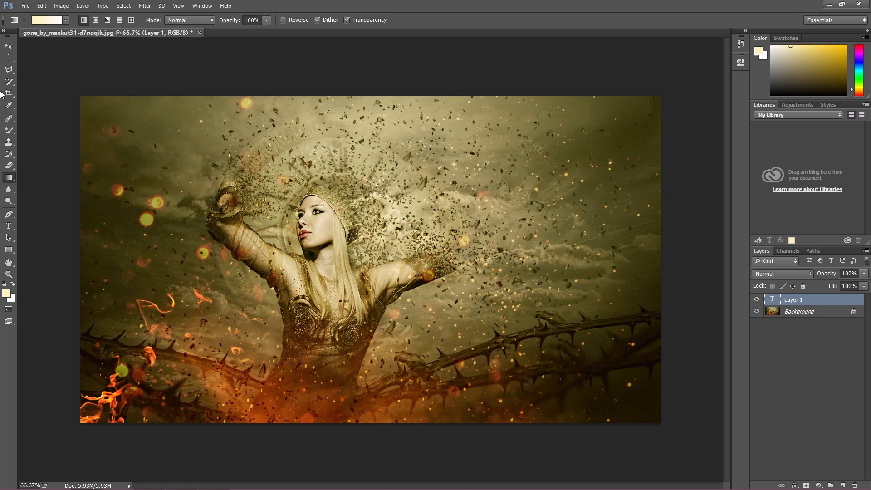
left_click(8, 46)
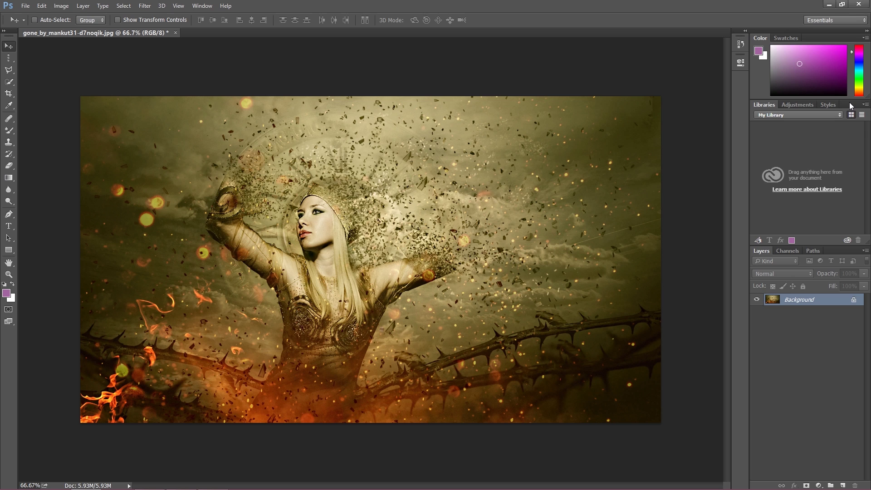
Step: Float the Libraries and Color panel groups over the canvas and dock them back above the Layers panel
left_click_drag(849, 102, 603, 100)
left_click_drag(825, 38, 398, 128)
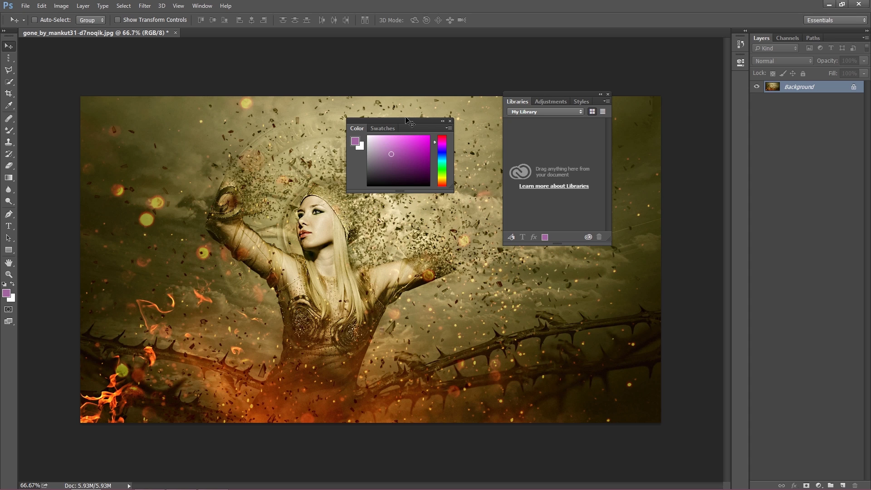
left_click_drag(403, 122, 812, 34)
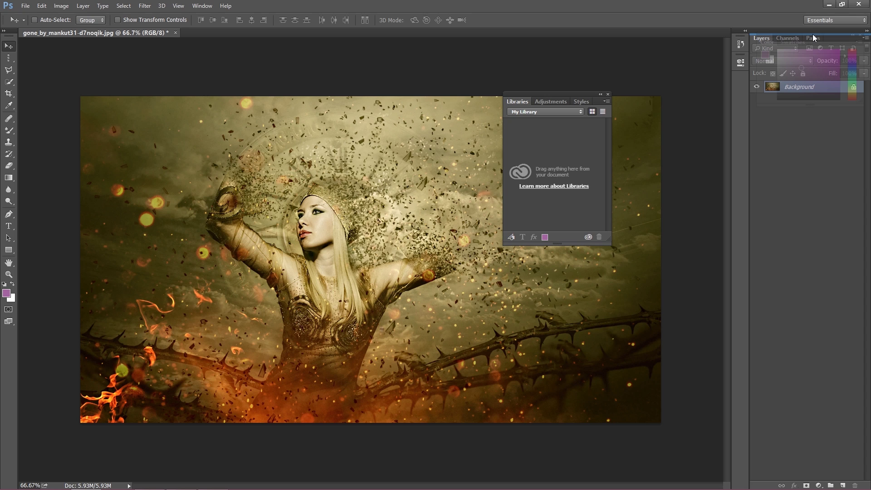
left_click_drag(812, 35, 812, 34)
left_click_drag(548, 92, 794, 102)
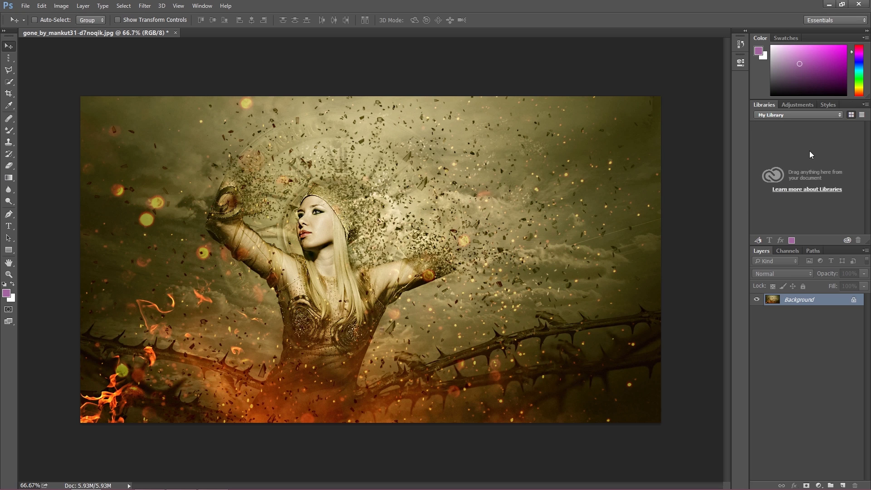
Step: Try resizing the Color and Libraries panel groups, and expand and collapse the History and Properties panels
left_click_drag(847, 103, 846, 245)
left_click(745, 31)
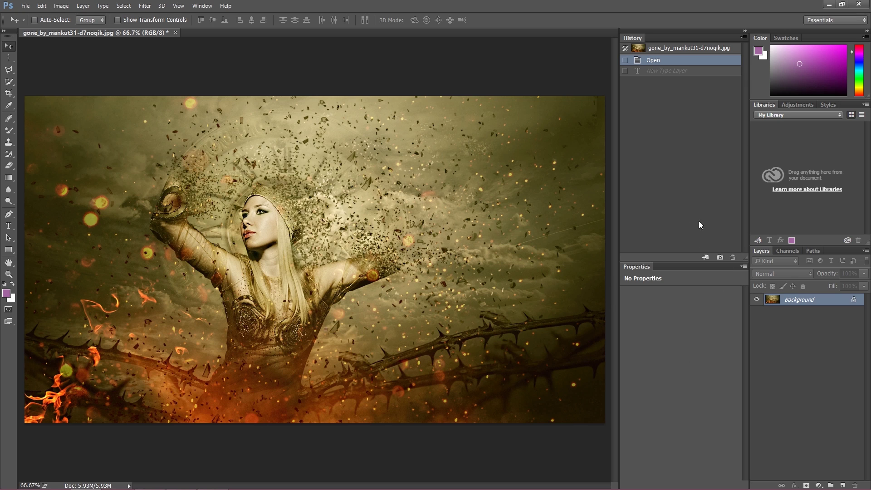
left_click(745, 30)
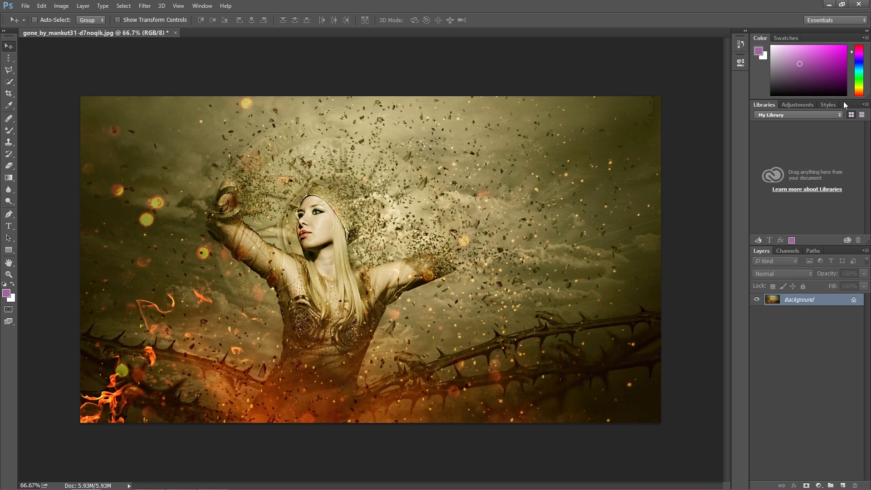
Step: Collapse the Libraries and Color panel groups into the icon column, and dock them back above the Layers panel
left_click_drag(845, 103, 733, 70)
left_click_drag(822, 40, 735, 117)
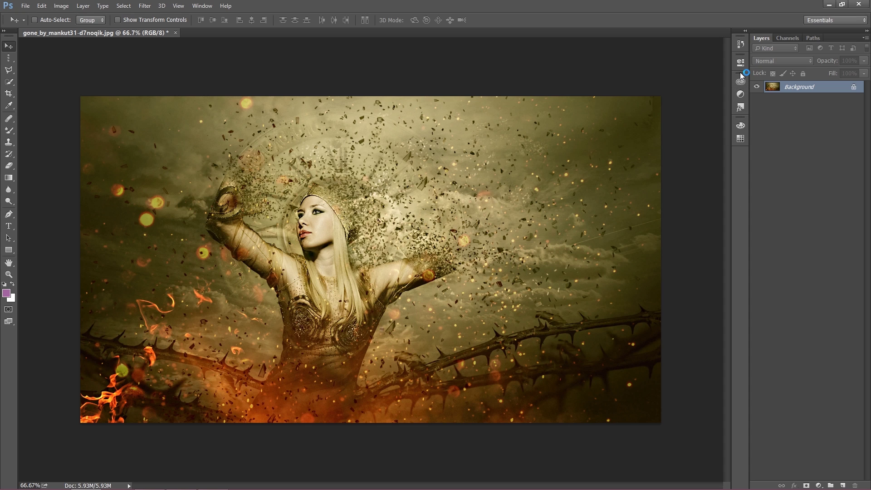
left_click_drag(741, 73, 833, 34)
mouse_move(738, 72)
left_mouse_down()
mouse_move(785, 61)
mouse_move(830, 34)
left_mouse_up()
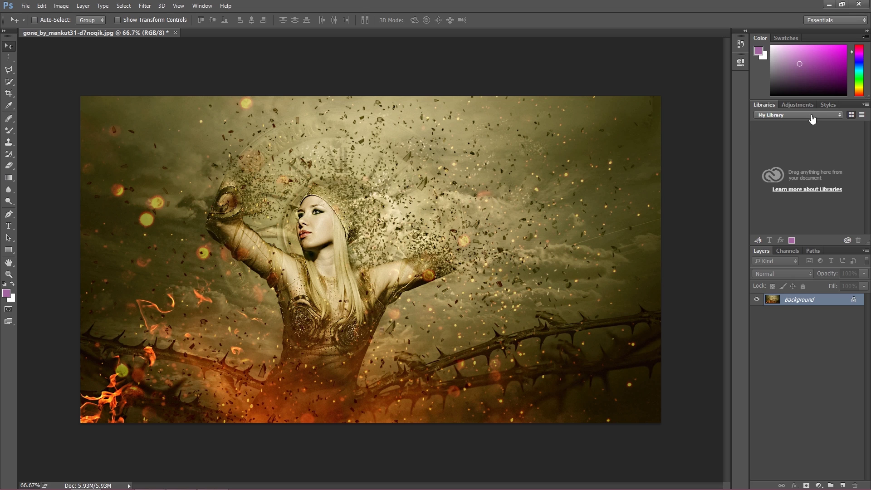
Step: Float the Libraries and Color panel groups over the canvas, and restore the layout by resetting the Essentials workspace
left_click_drag(845, 106, 426, 104)
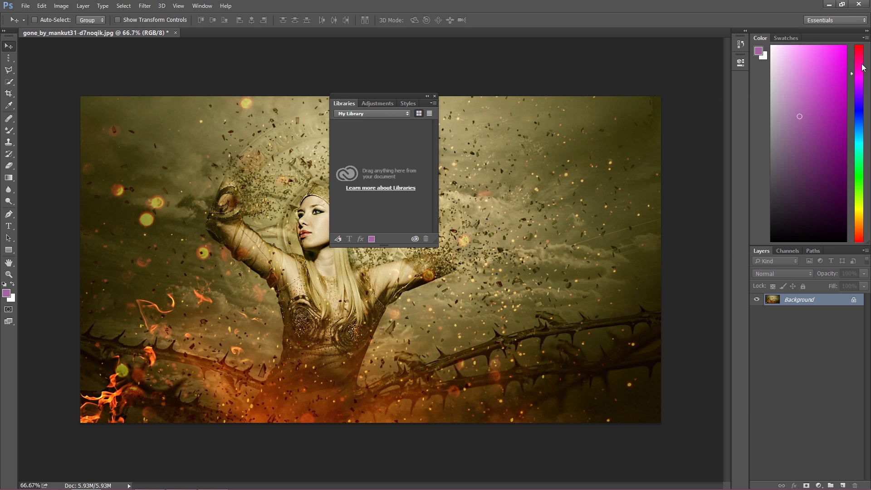
left_click_drag(834, 33, 245, 163)
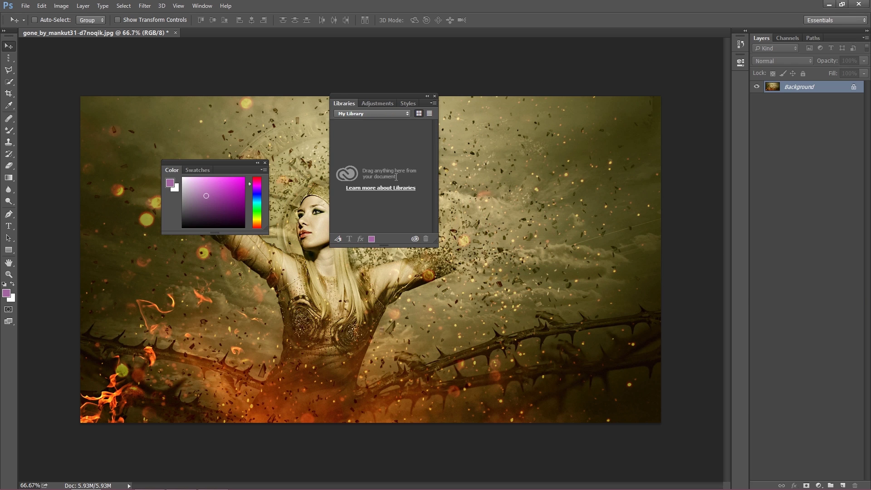
left_click(836, 20)
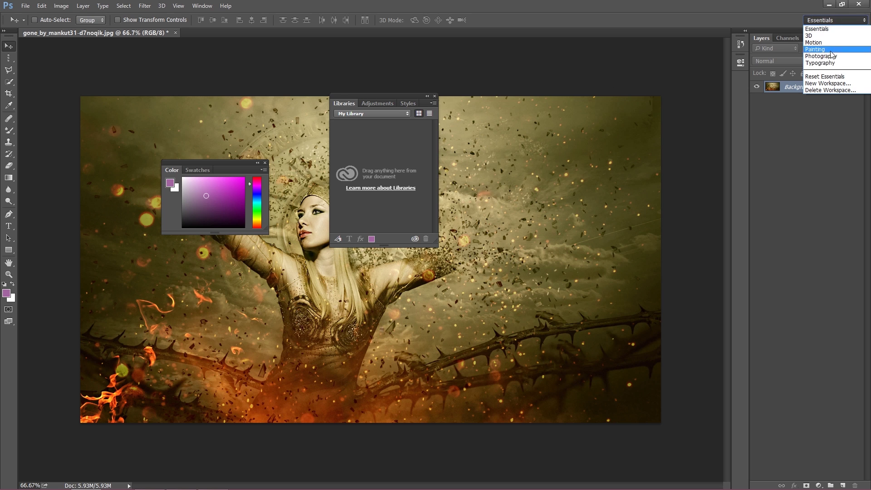
left_click(832, 77)
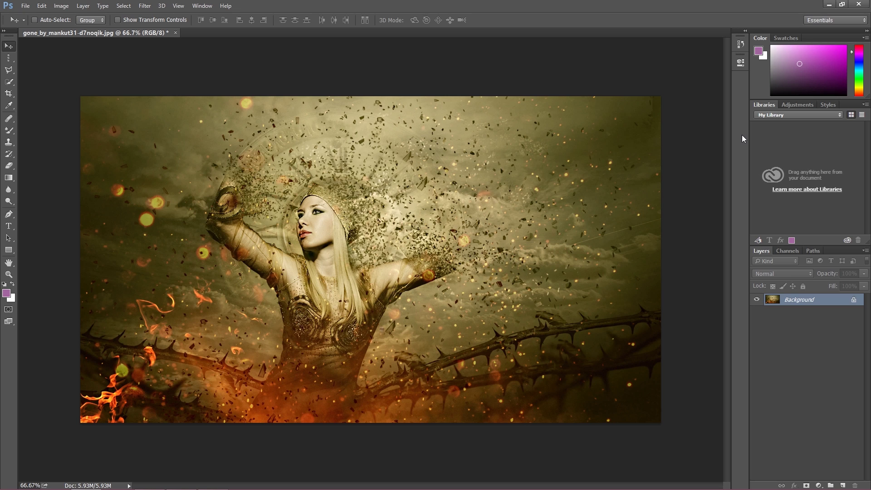
Step: Examine the Adjustments panel and the Layers panel's list of fill and adjustment layers, and return to the Libraries panel
left_click(795, 104)
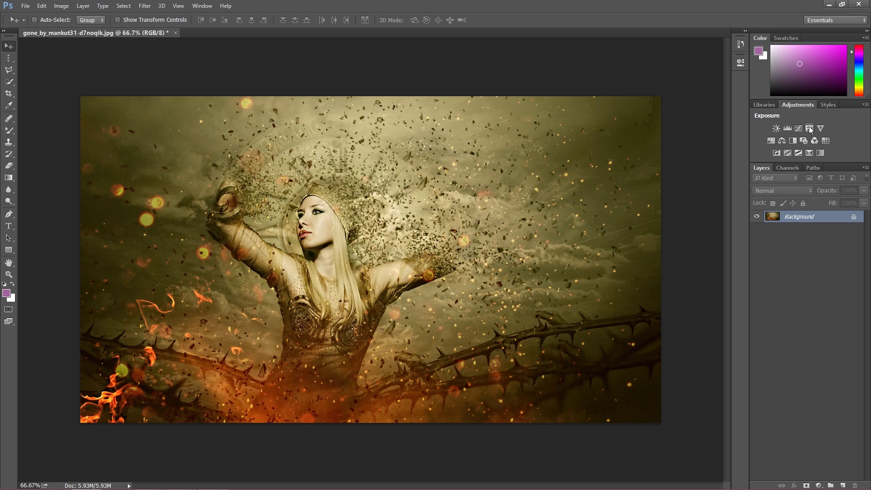
left_click(818, 484)
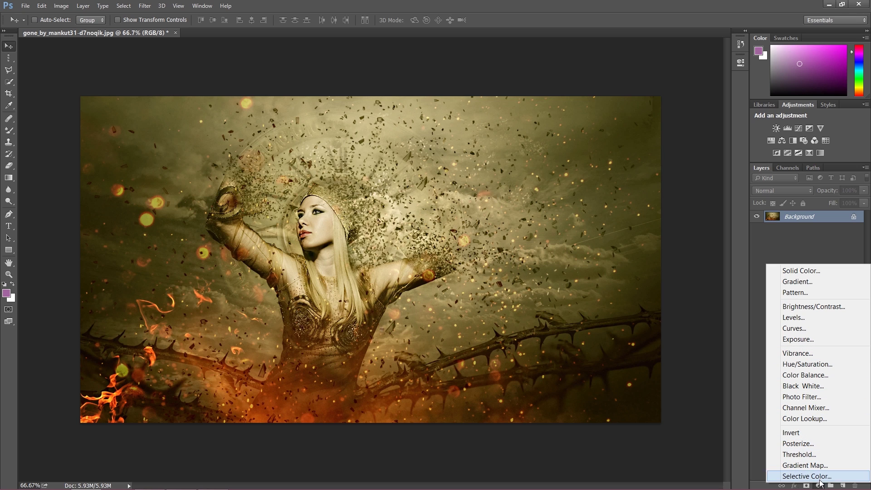
left_click(793, 108)
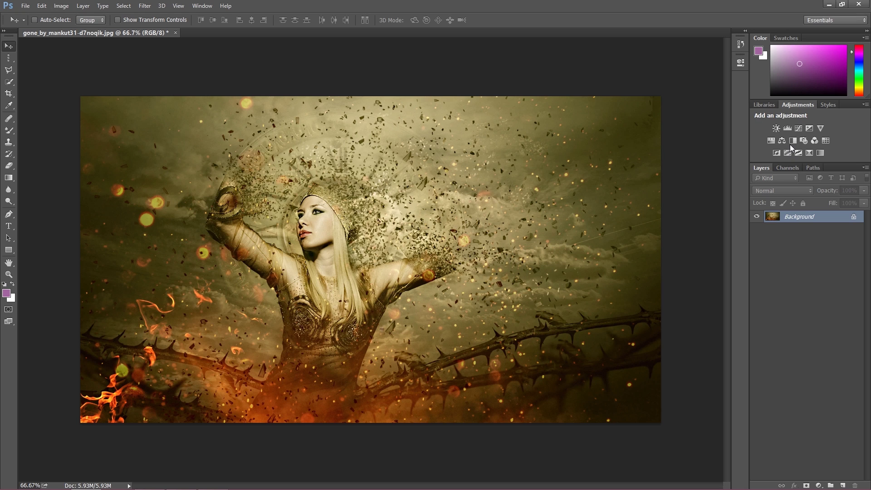
left_click(764, 104)
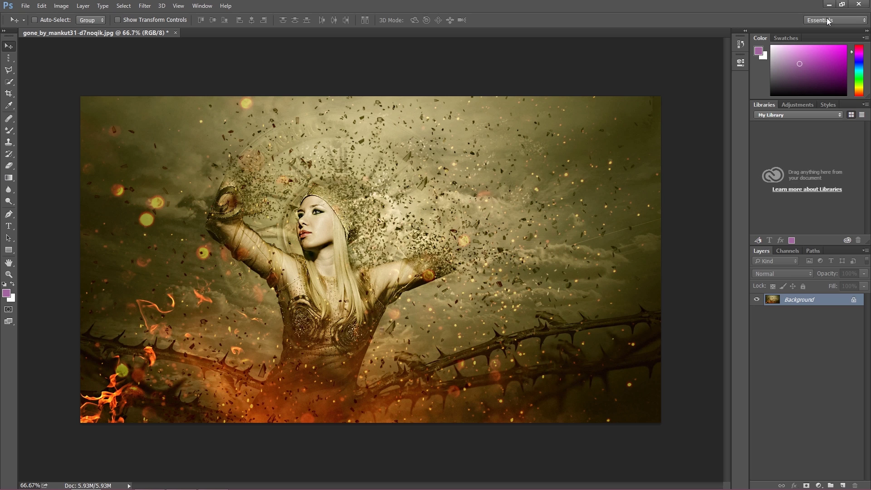
Step: Compare the panel layouts of the 3D, Motion and Painting workspaces
left_click(827, 21)
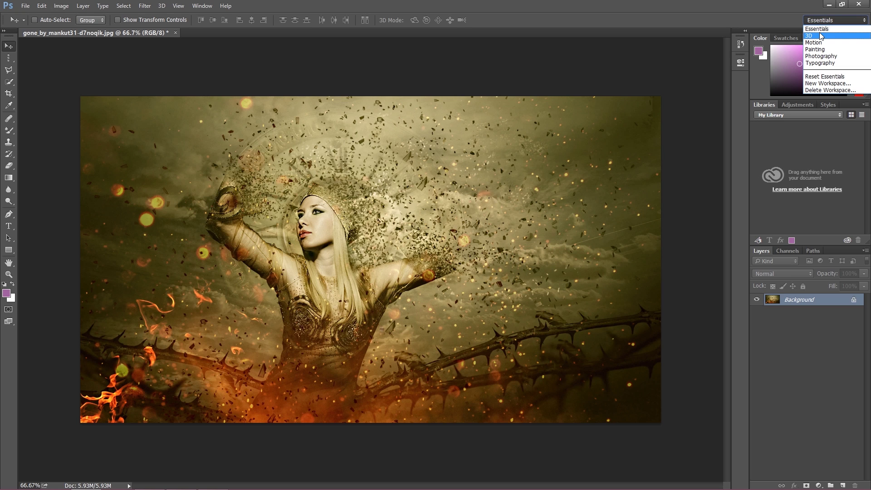
left_click(820, 35)
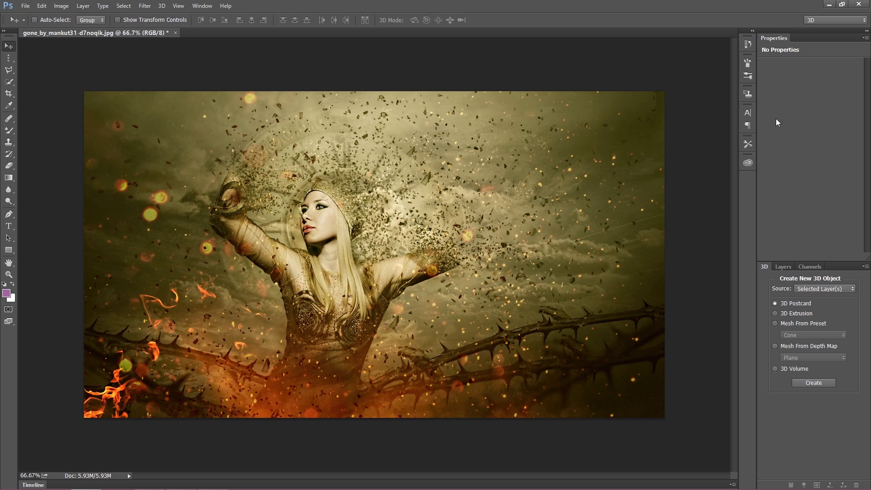
left_click(838, 19)
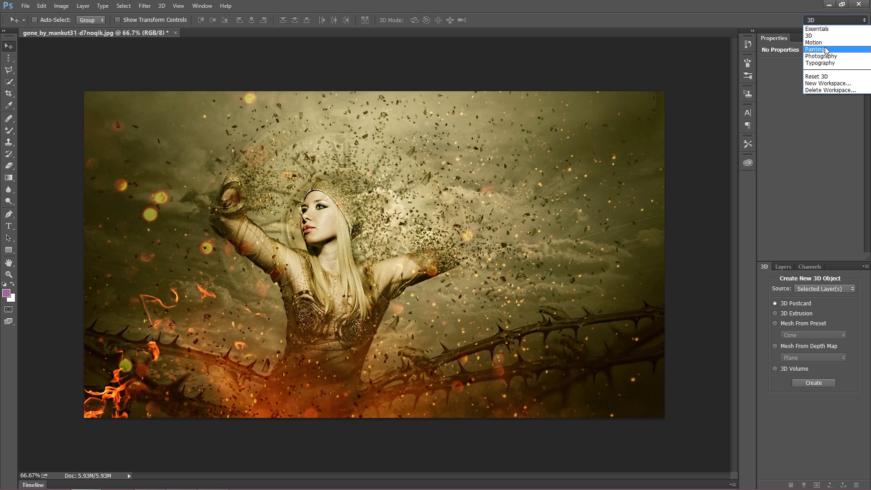
left_click(825, 44)
left_click(831, 20)
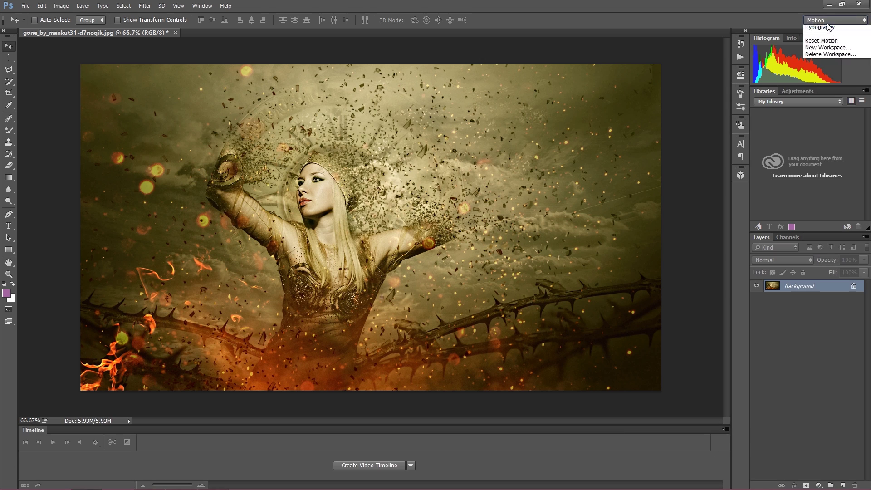
left_click(825, 51)
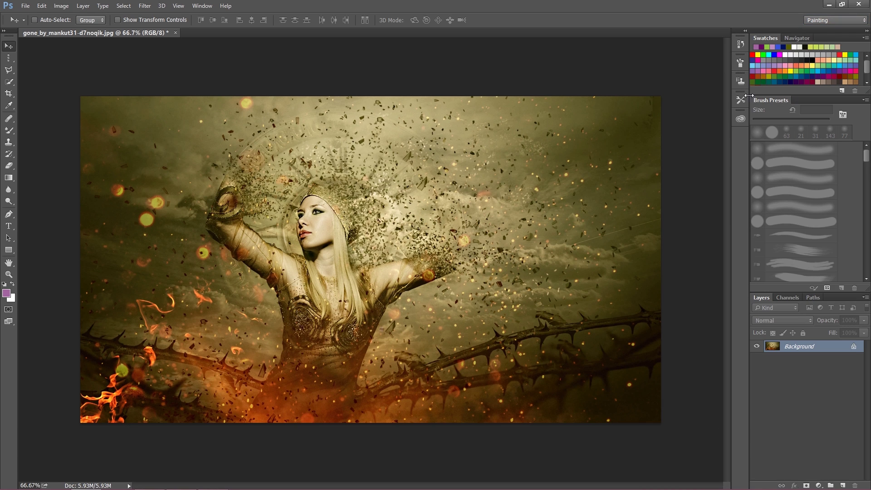
Step: Pick a green foreground color from the swatches and switch to the Photography workspace
left_click(811, 59)
left_click(802, 70)
left_click(838, 19)
left_click(838, 55)
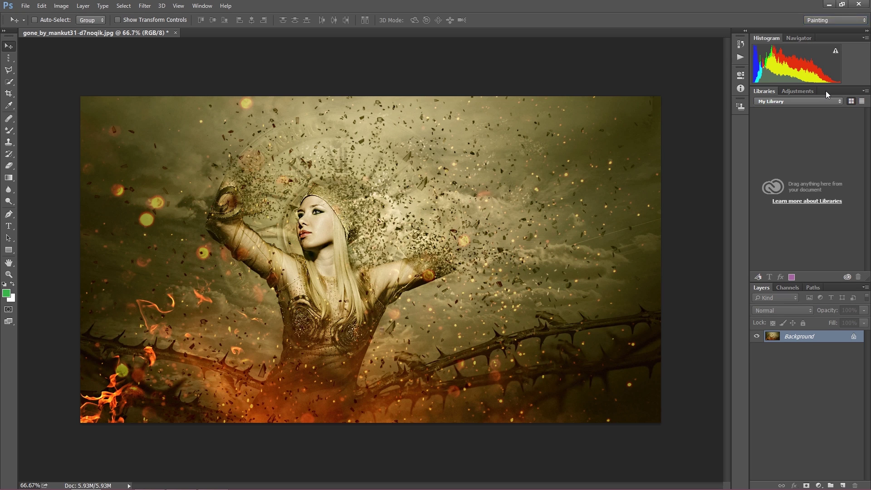
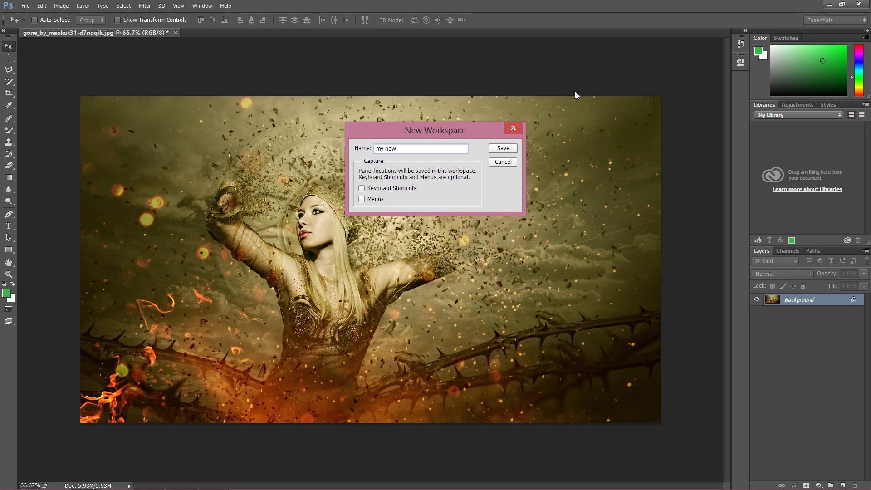
Step: Save the layout as a workspace named "my new one", and collapse the Color group into the icon column, widened to show labels
type("one")
left_click(511, 149)
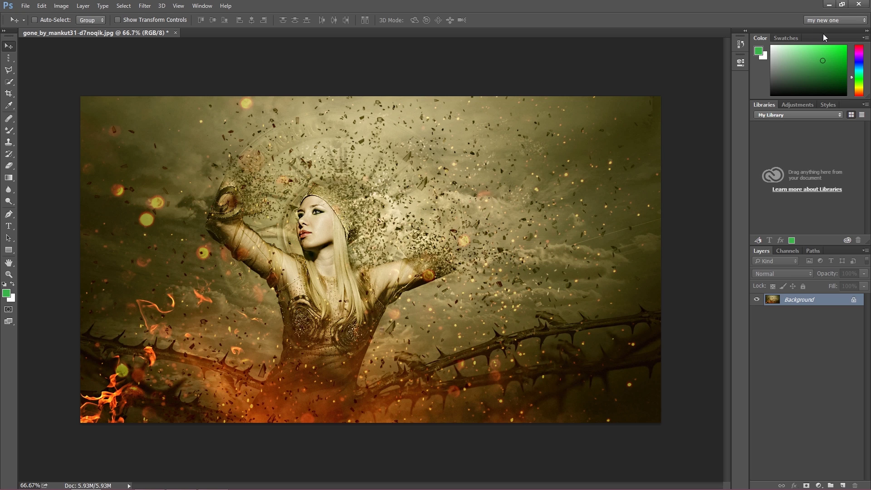
left_click_drag(831, 39, 739, 79)
left_click_drag(729, 138, 707, 140)
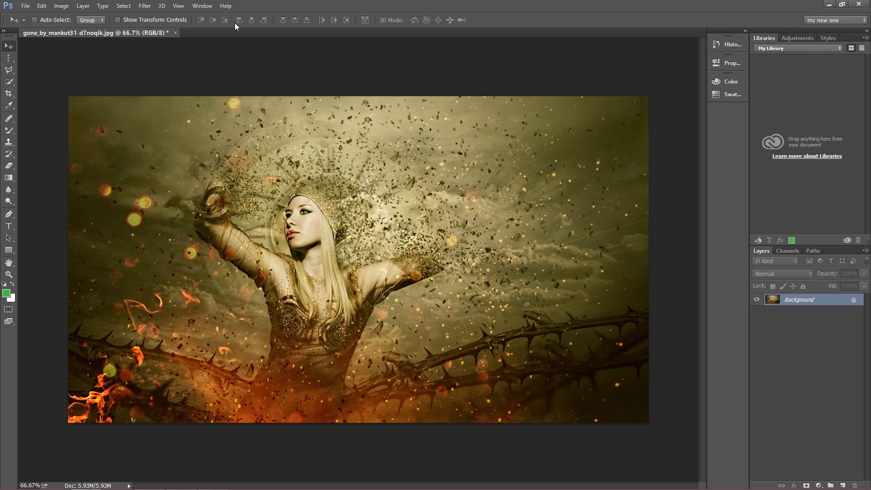
Step: Show the Clone Source, Info and Navigator panels, and dock Clone Source between the Libraries and Layers panels
left_click(196, 5)
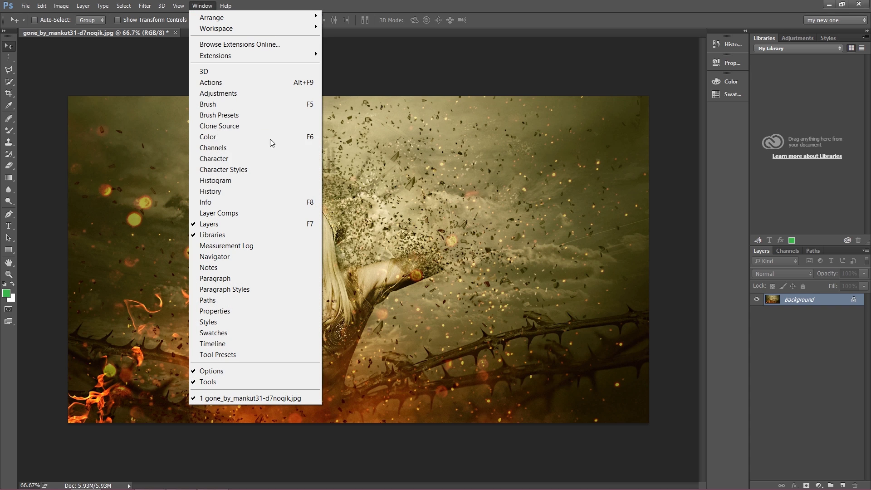
left_click(238, 129)
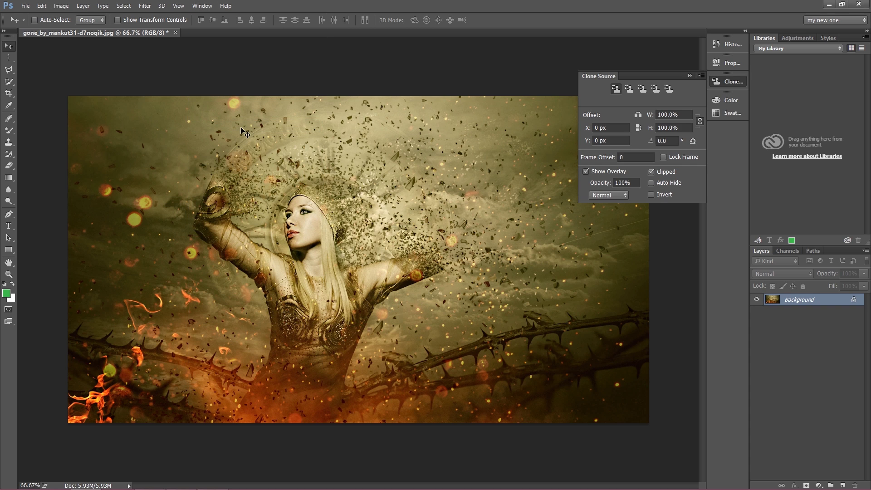
left_click(201, 6)
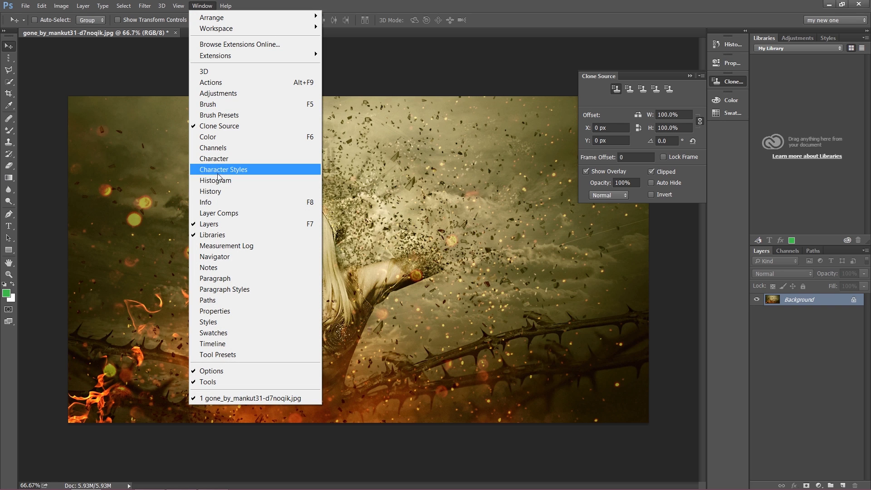
left_click(215, 203)
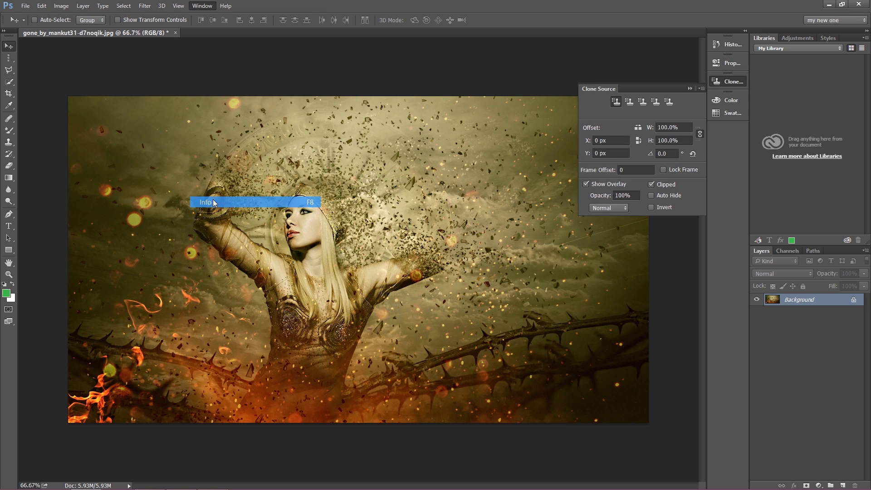
left_click(202, 6)
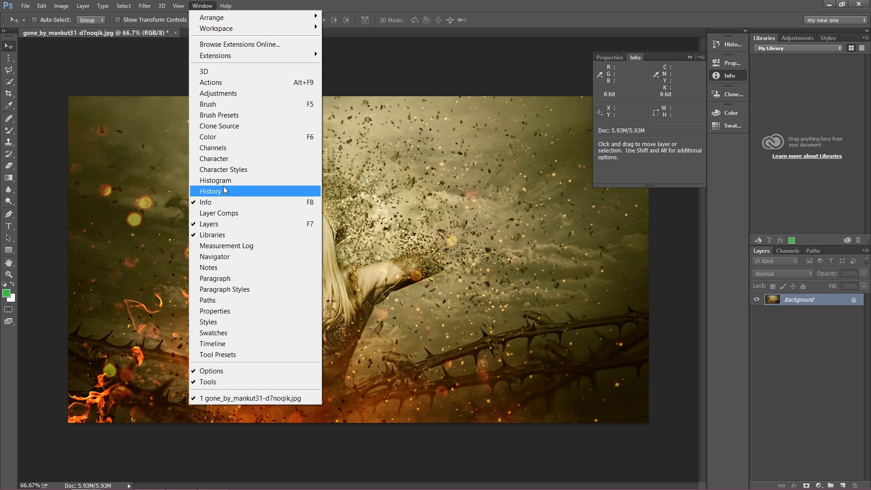
left_click(229, 257)
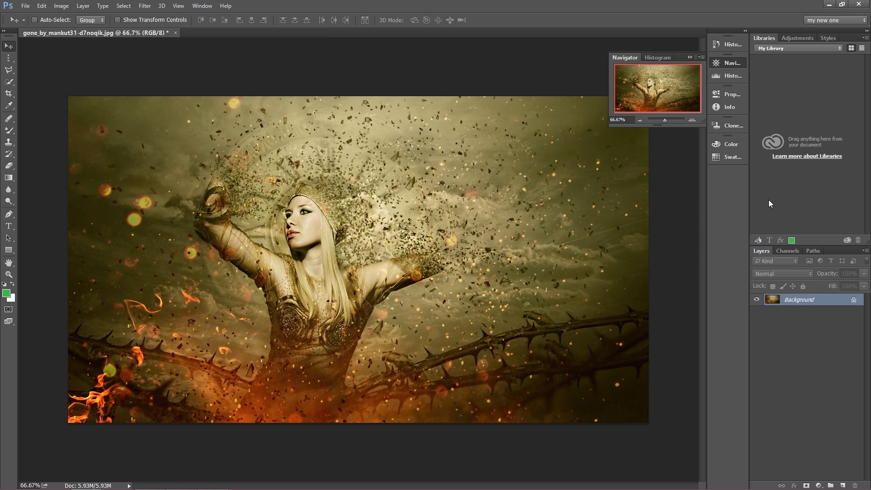
left_click_drag(729, 125, 808, 244)
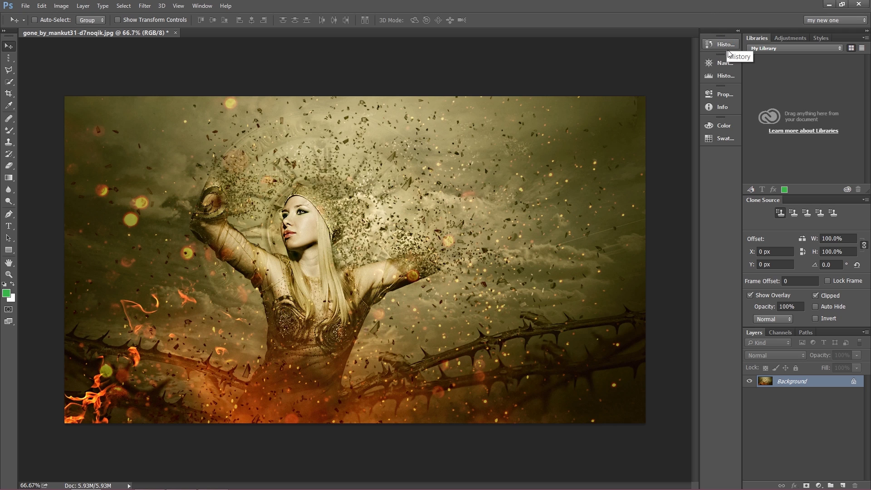
Step: Switch to the Photography workspace, back to "my new one", and finish in the Essentials workspace
left_click(840, 20)
left_click(825, 69)
left_click(824, 21)
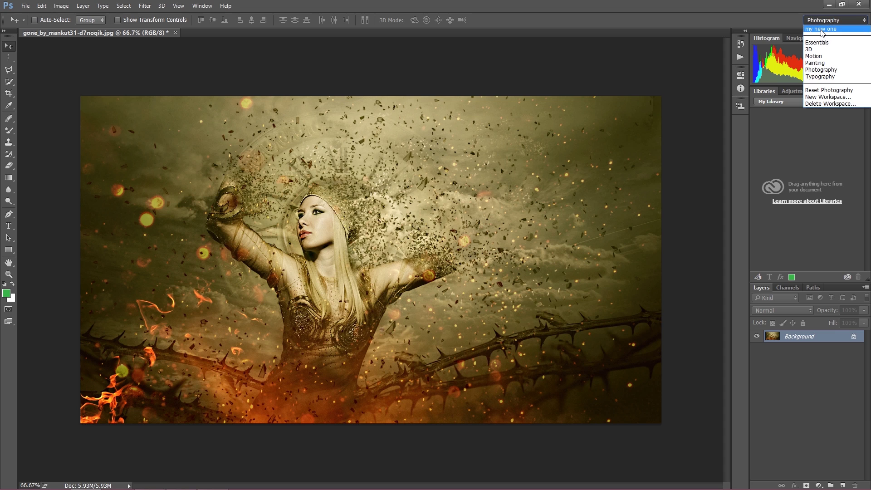
left_click(823, 30)
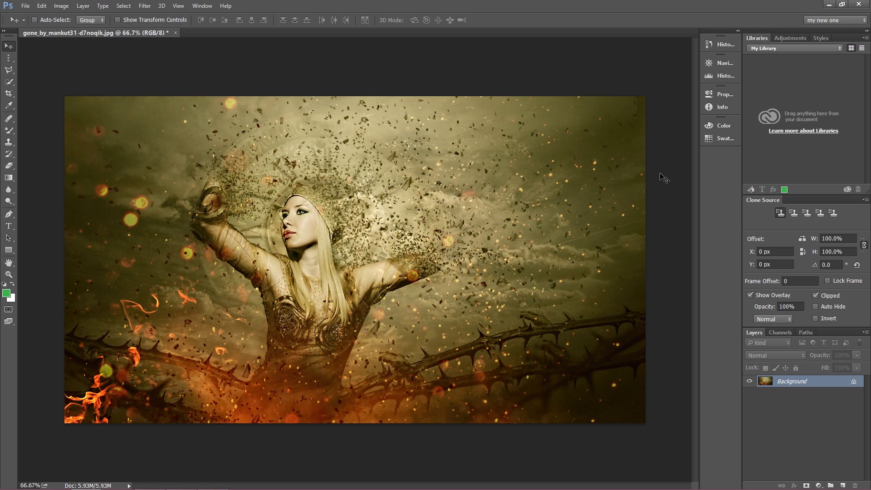
left_click(838, 21)
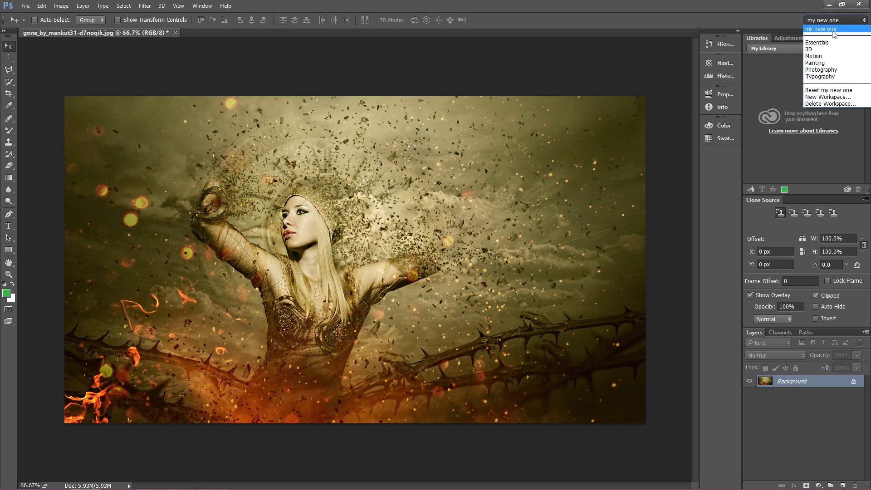
left_click(817, 42)
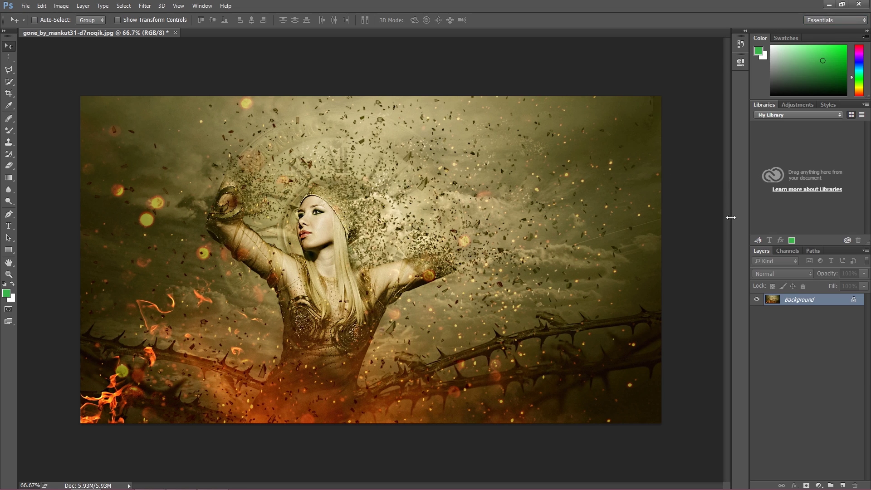